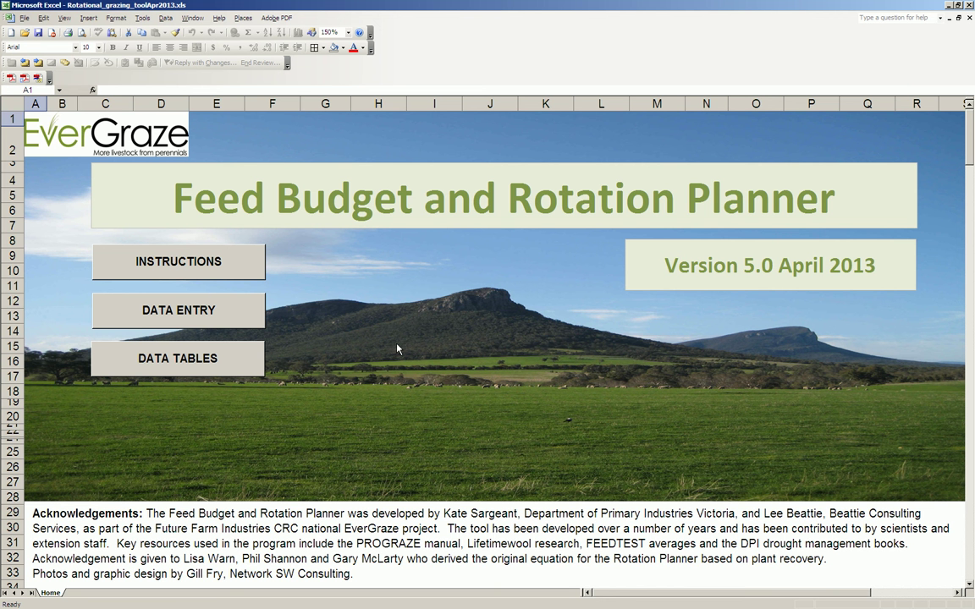
- Open the "How Many Hectares Do I Need?" calculator in the data entry section and look over its input fields
left_click(126, 319)
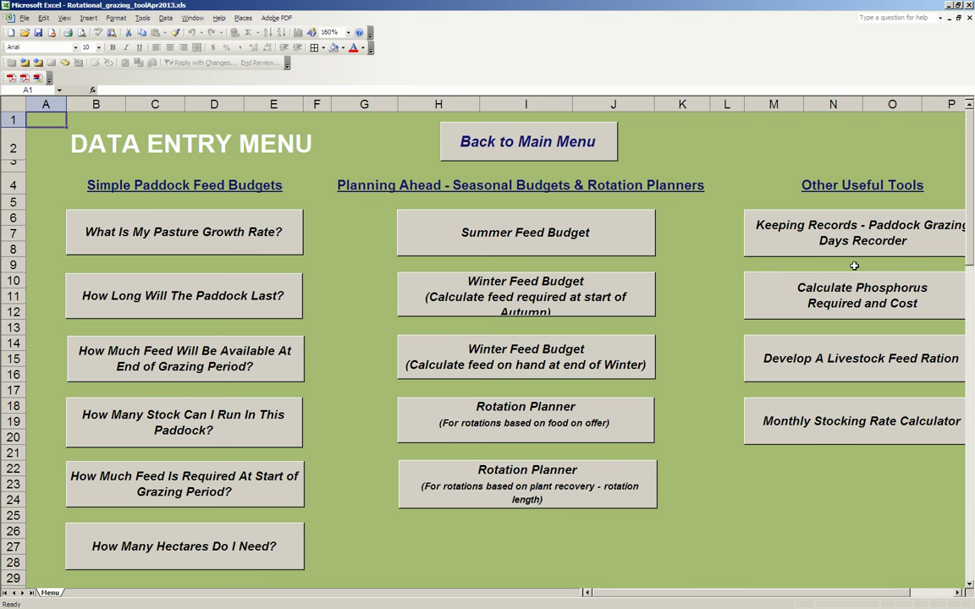
left_click(172, 564)
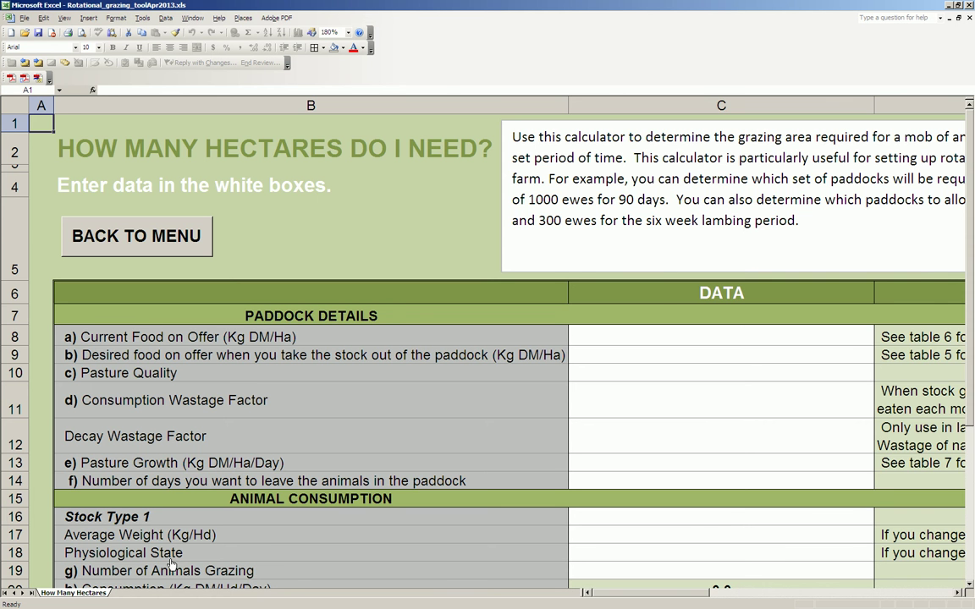
scroll(172, 563, "down", 2)
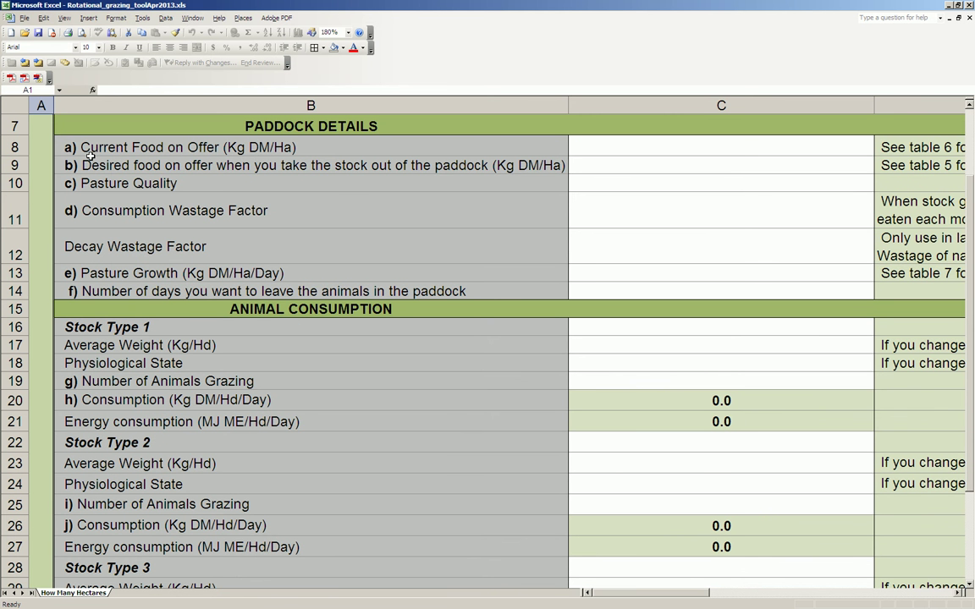
scroll(90, 155, "up", 1)
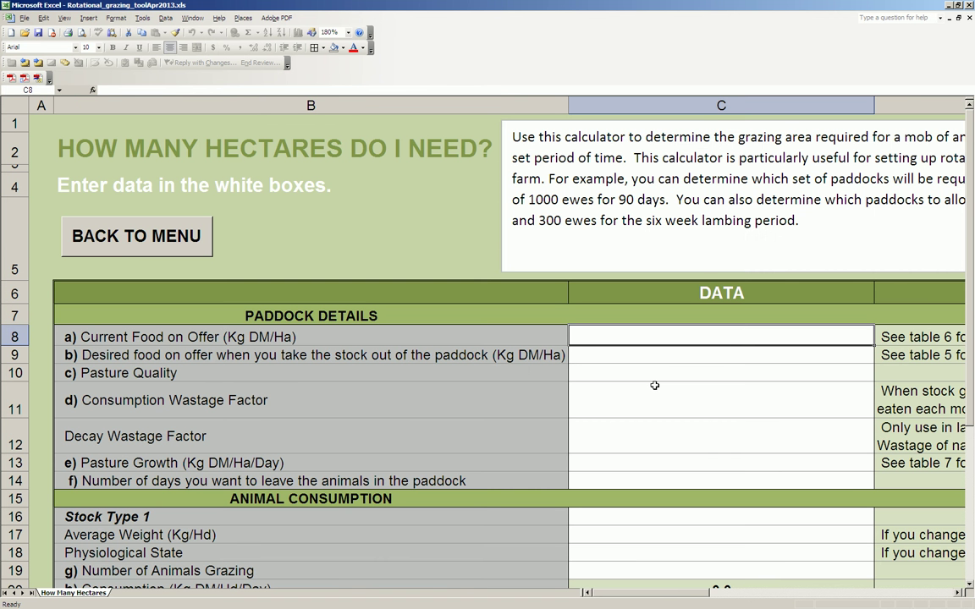
- Enter 1600 Kg DM/Ha as the current food on offer and 1000 Kg DM/Ha as the desired food on offer
type("1600")
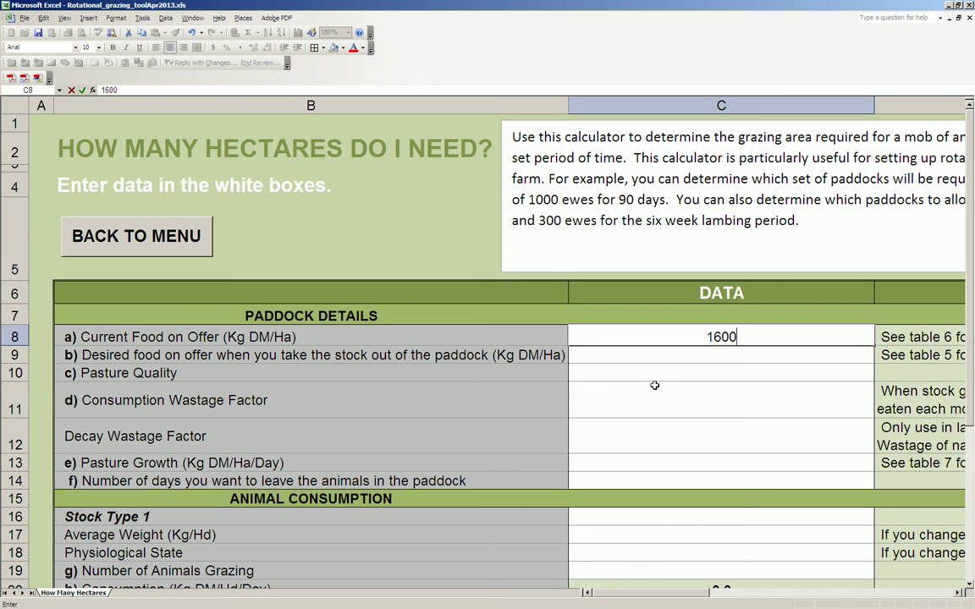
key("Return")
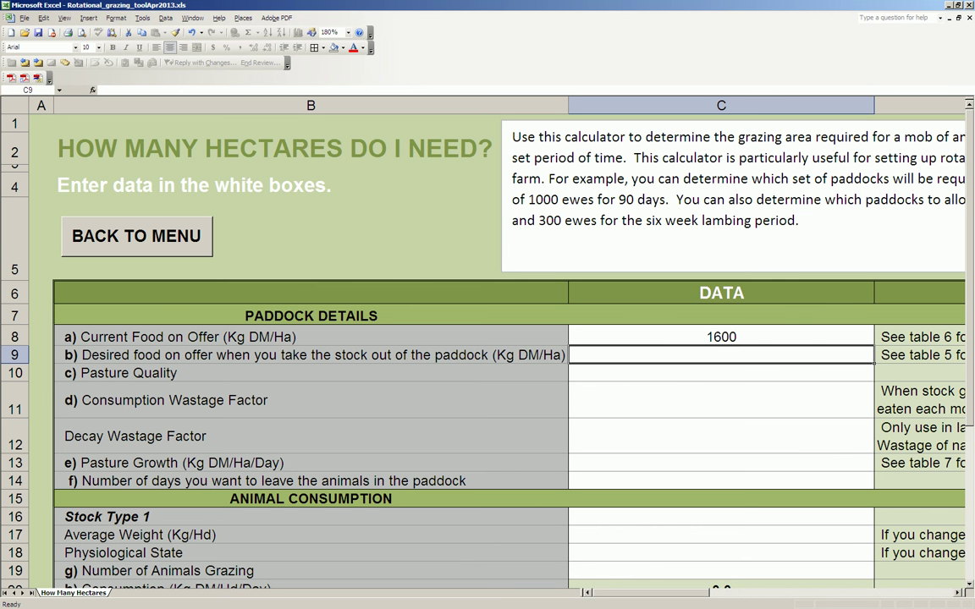
key("alt+Tab")
left_click(952, 593)
type("1000")
key("Return")
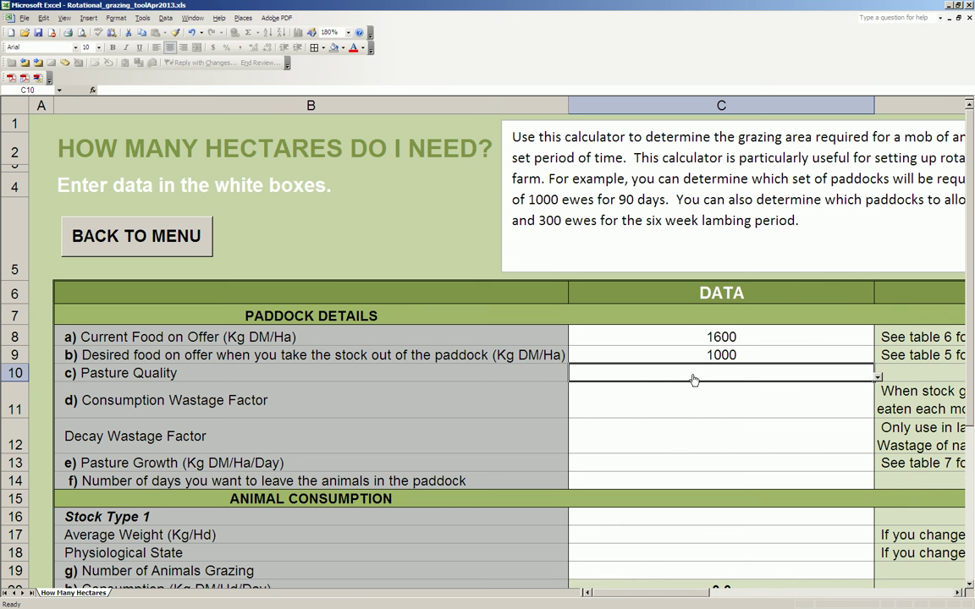
- Choose pasture quality "75% dig, 10.8 MJ ME/kg - Green, 15-30% clover" and set the wastage factors to 30% consumption and 0% decay
key("alt+Down")
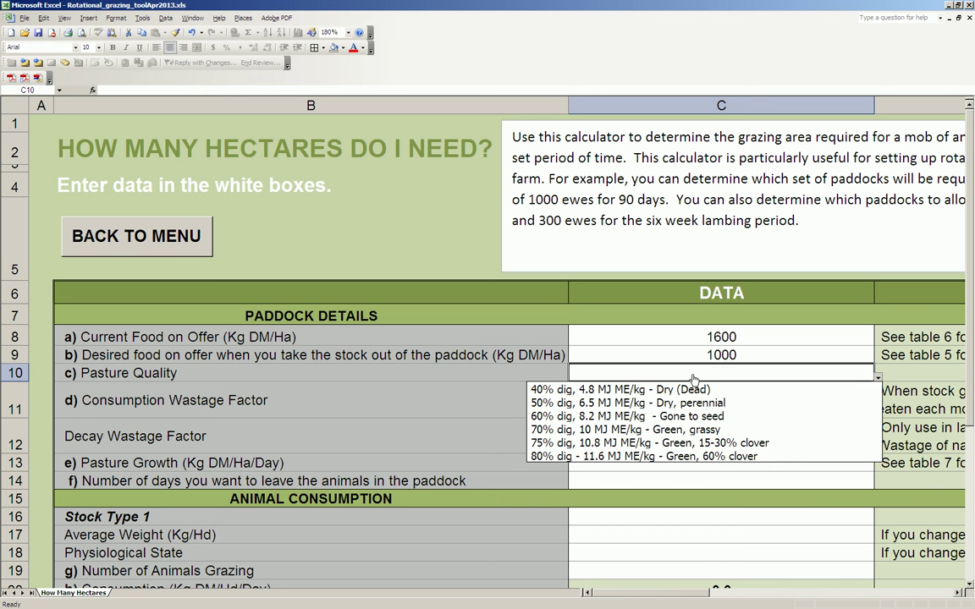
left_click(683, 443)
left_click(633, 407)
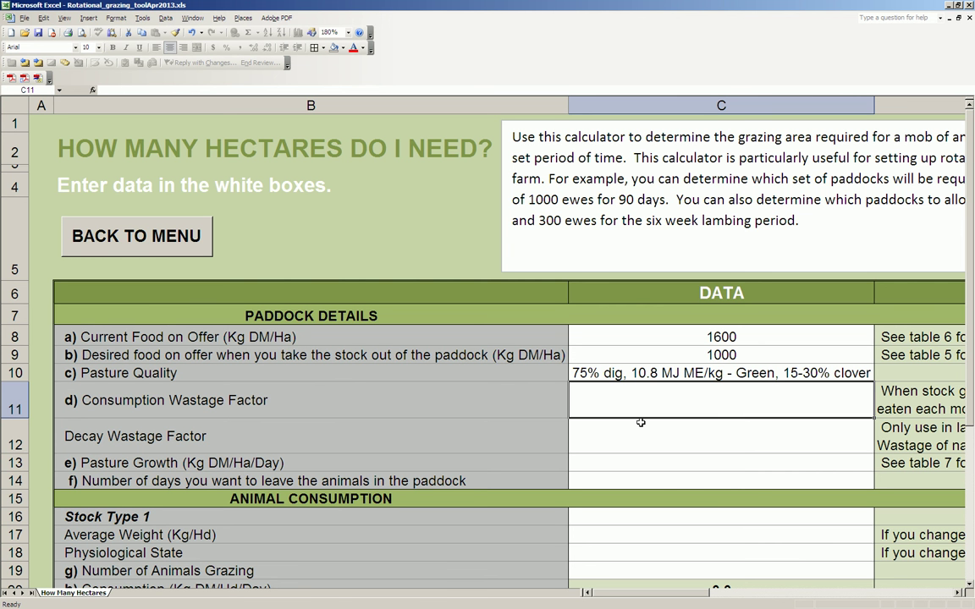
type("30%")
key("Return")
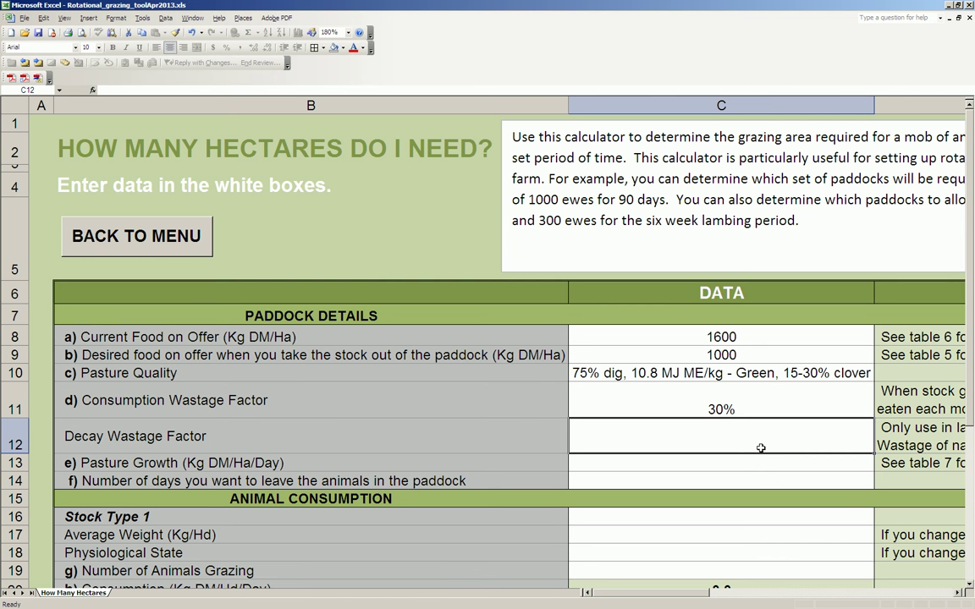
type("0")
key("Return")
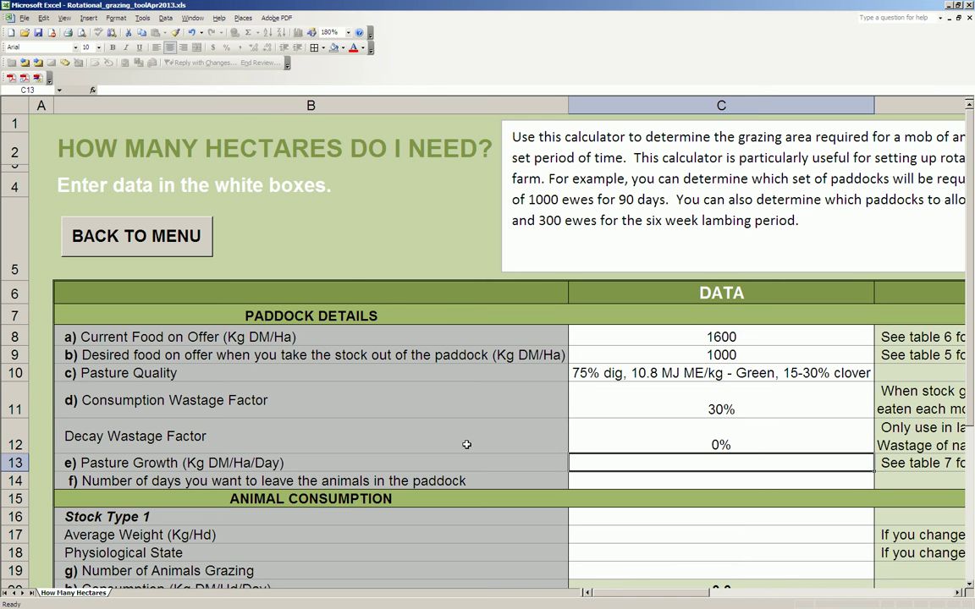
- Using the Table 7 growth estimates, set the pasture growth to 20 Kg DM/Ha/Day and the days in the paddock to 42
left_click(917, 592)
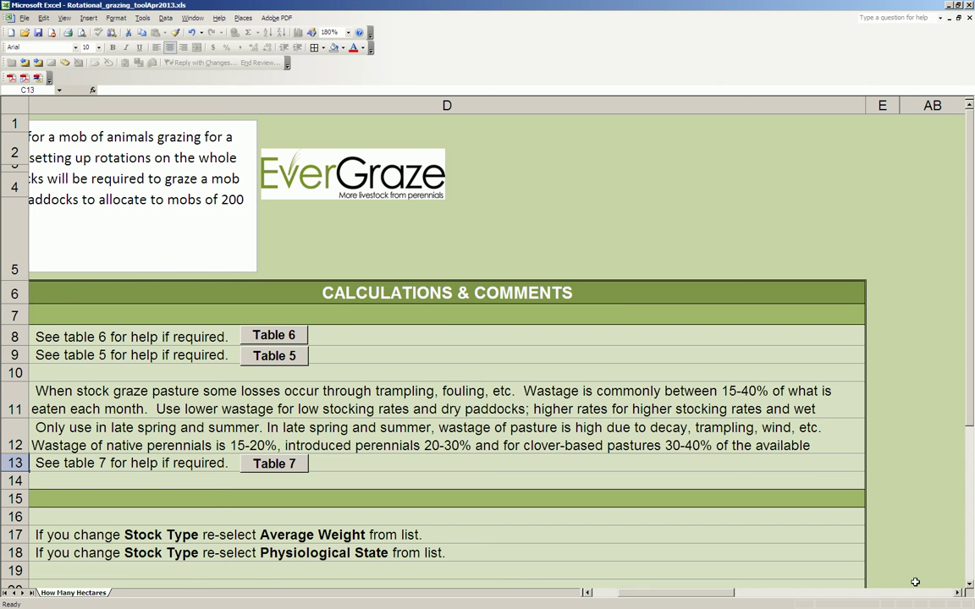
left_click(285, 462)
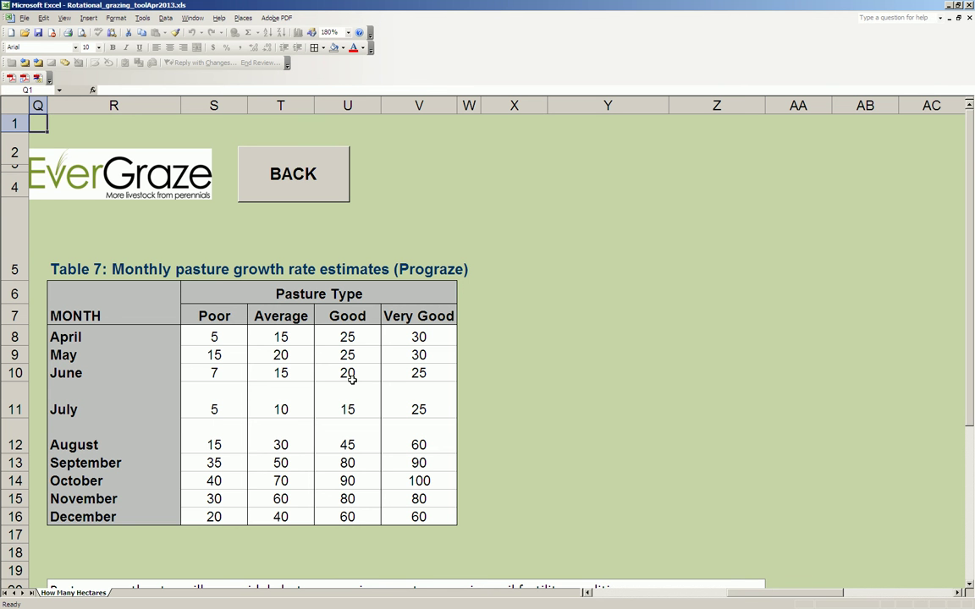
left_click(307, 179)
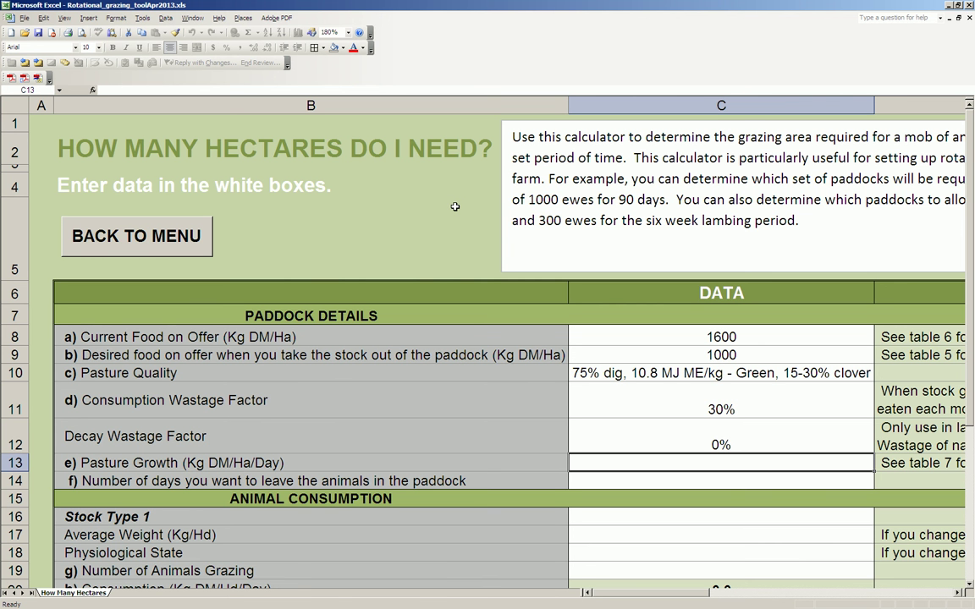
type("2")
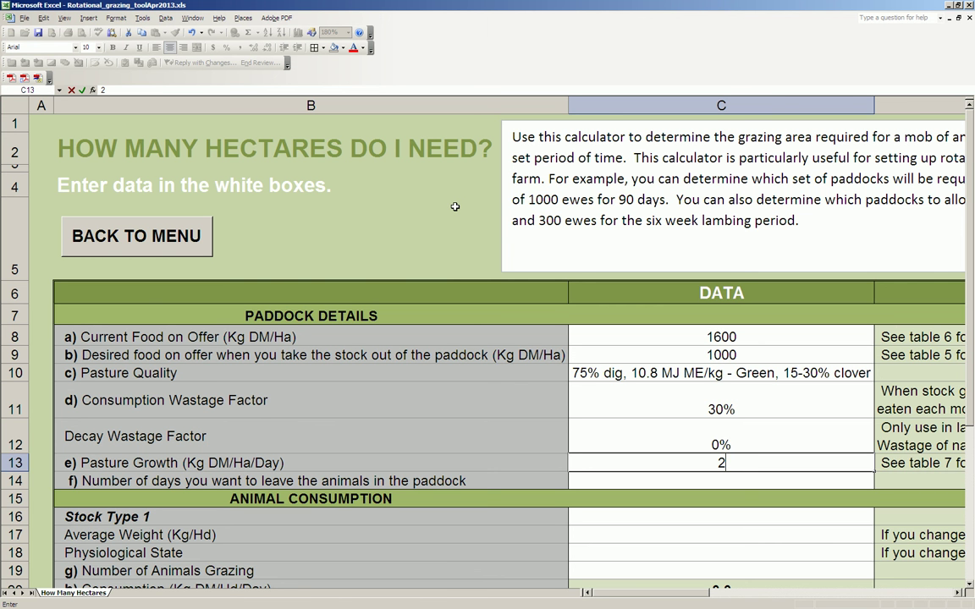
type("0")
key("Return")
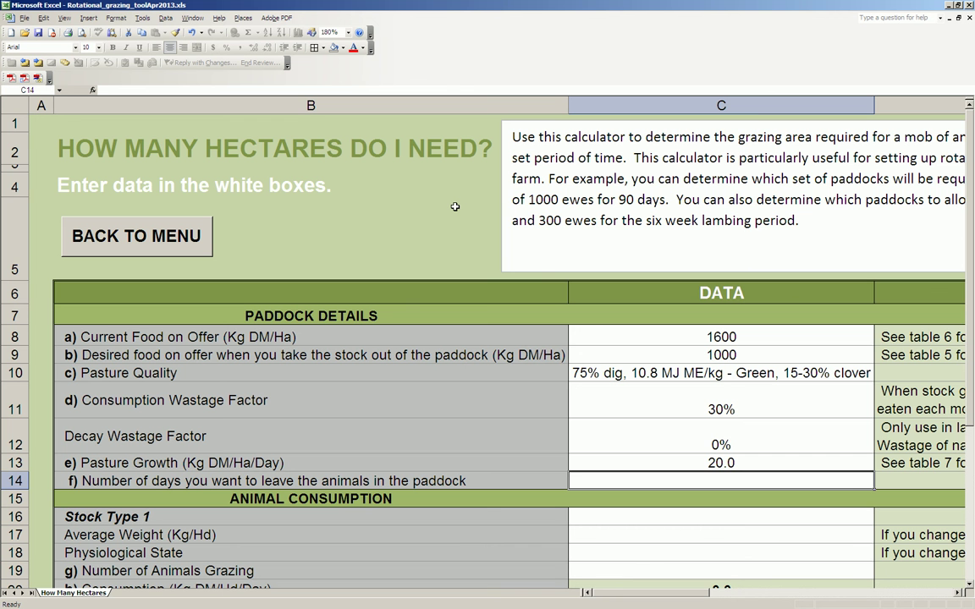
type("42")
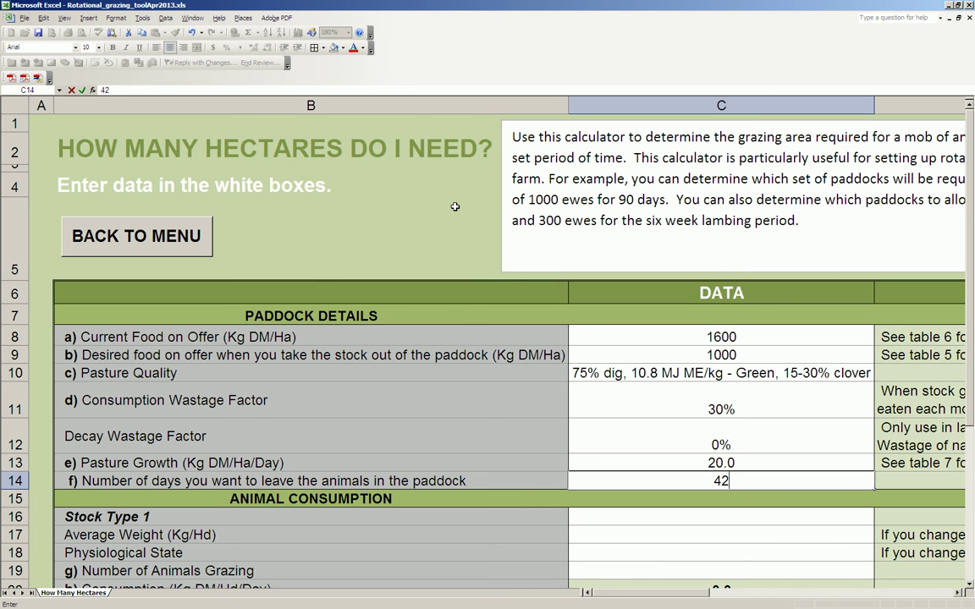
- Fill in Stock Type 1 as Ewes/Wethers, 60 kg average weight, Lactating, with 300 animals grazing, and check the total area required
scroll(620, 326, "down", 2)
left_click(620, 326)
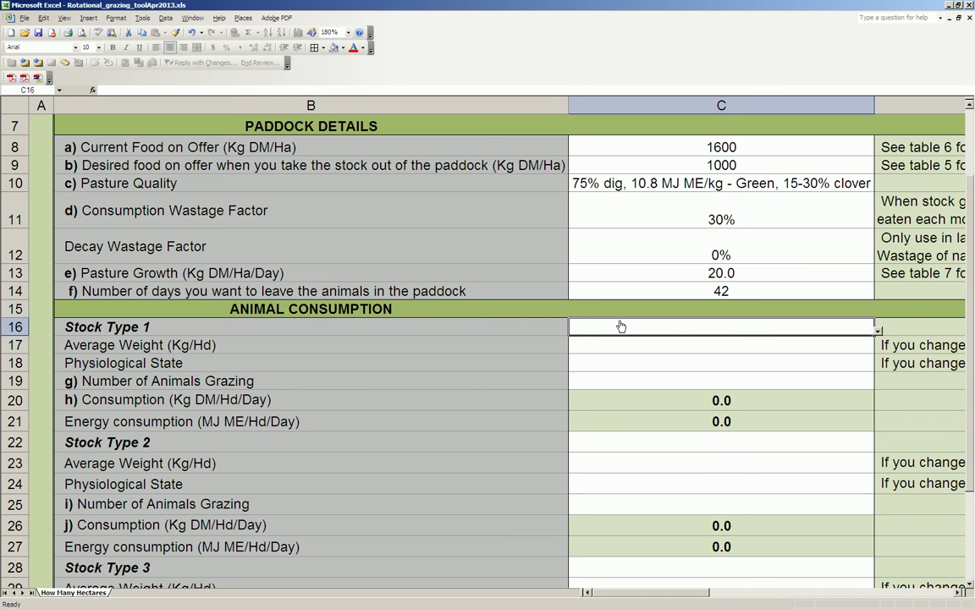
type("Ewes/Wethers")
left_click(613, 341)
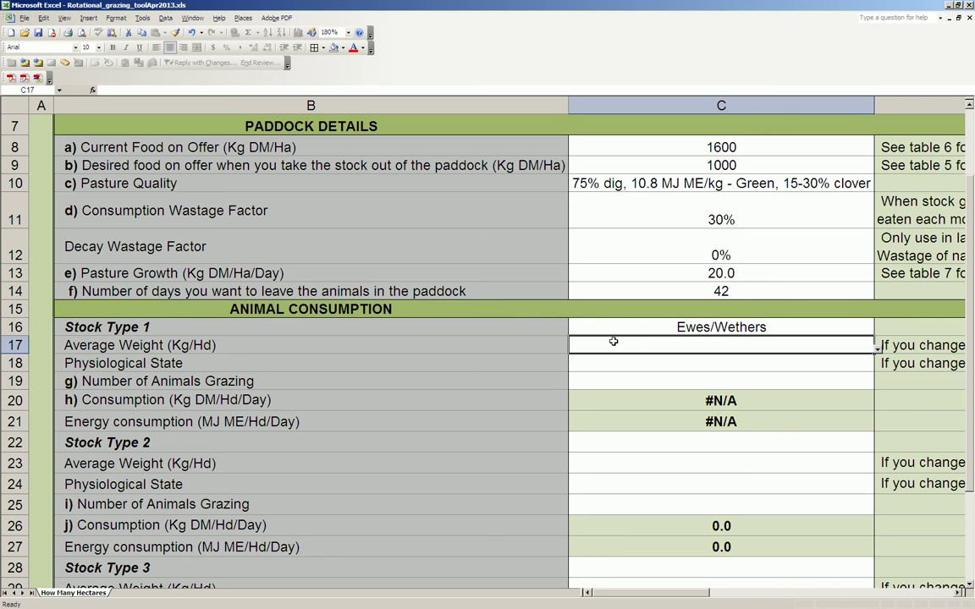
type("60")
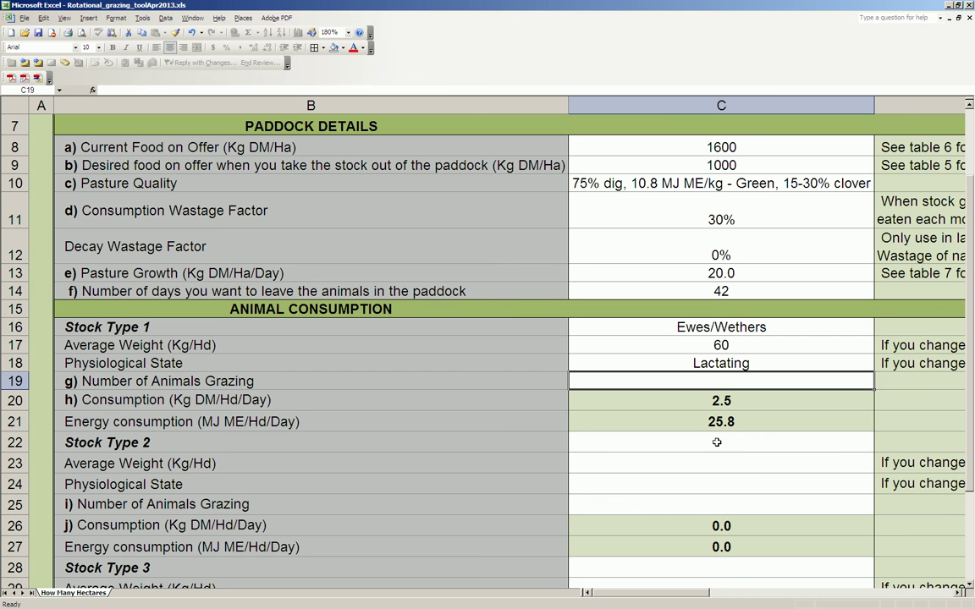
type("300")
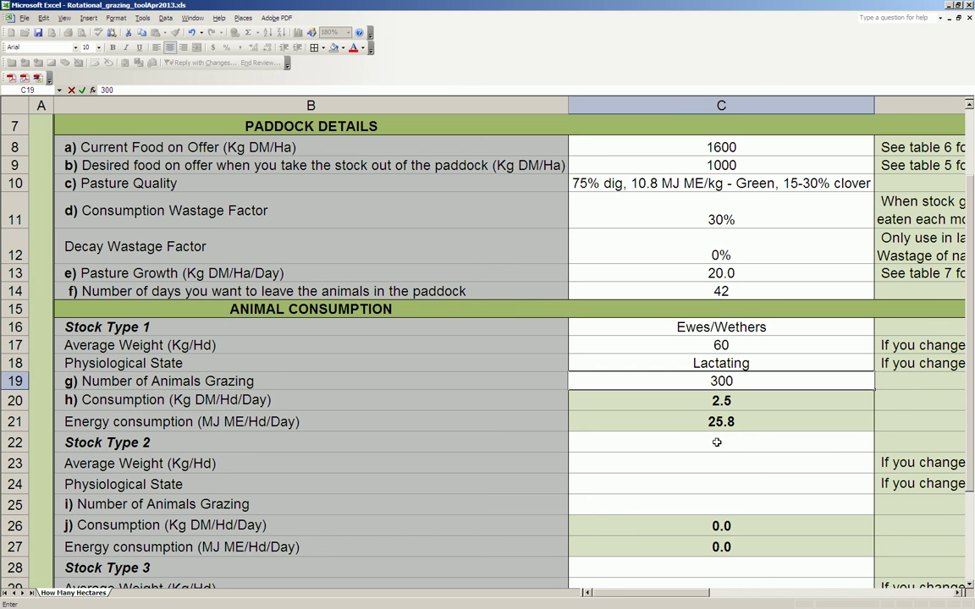
left_click(716, 442)
scroll(712, 442, "down", 4)
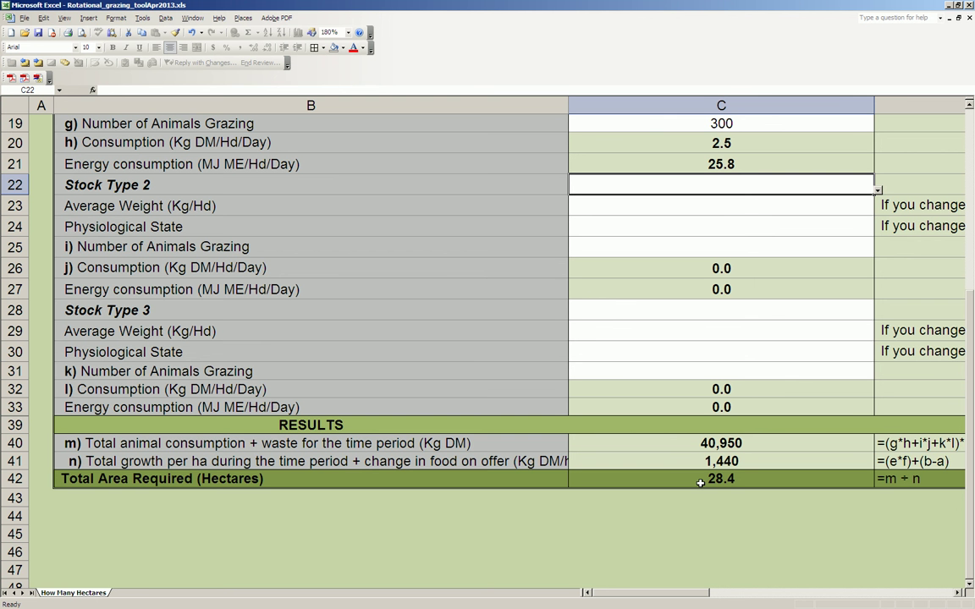
- Fill in Stock Type 2 as Weaner Cattle, 300 kg average weight, physiological state Not Applicable, with 50 animals grazing
scroll(700, 482, "up", 1)
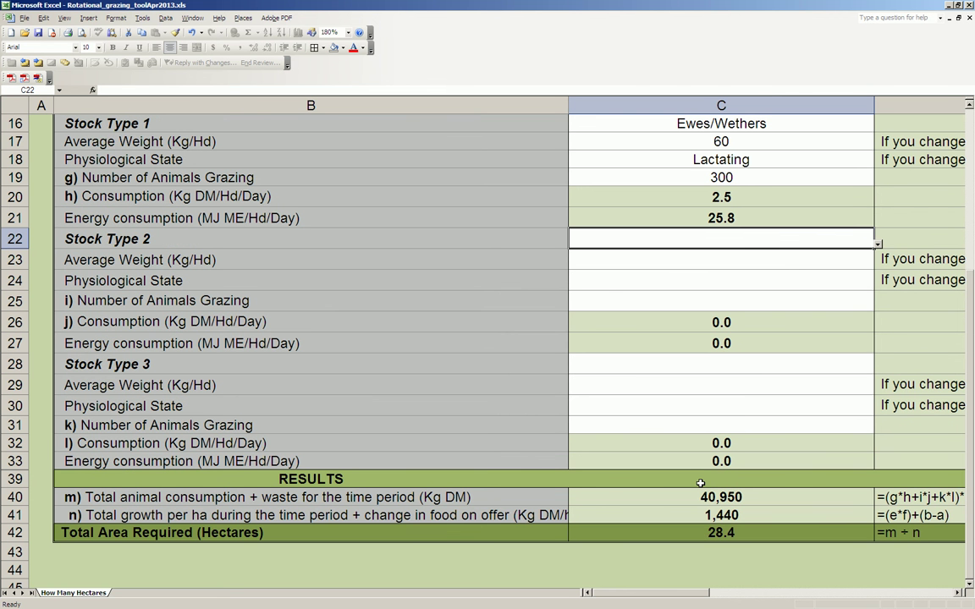
left_click(878, 244)
left_click(618, 275)
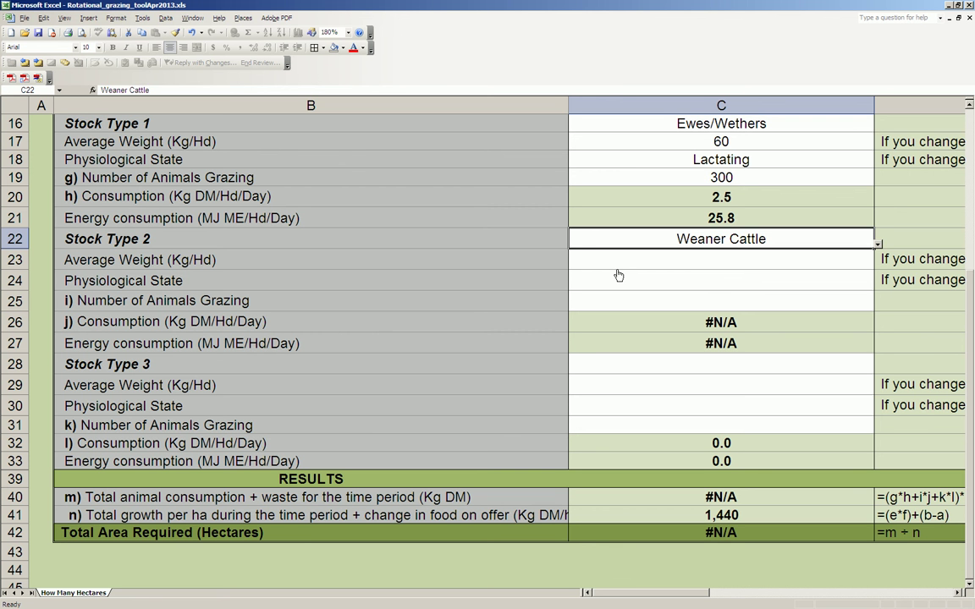
left_click(617, 262)
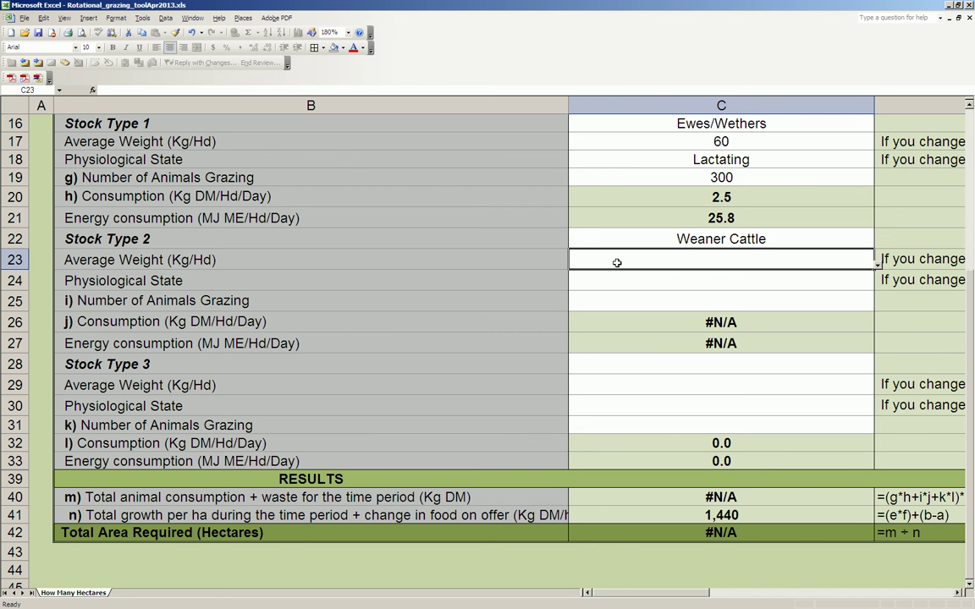
type("300")
left_click(607, 285)
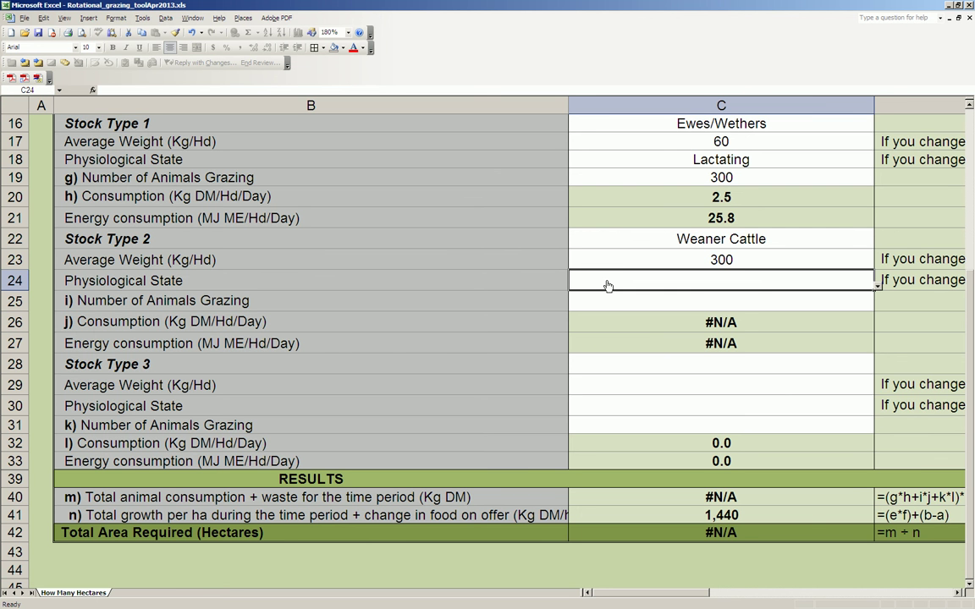
left_click(610, 304)
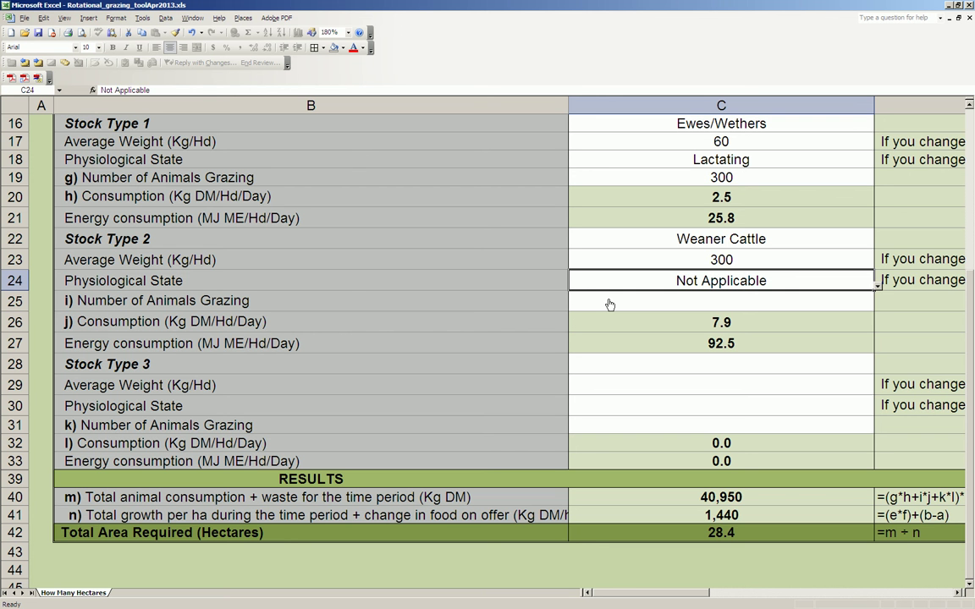
left_click(610, 304)
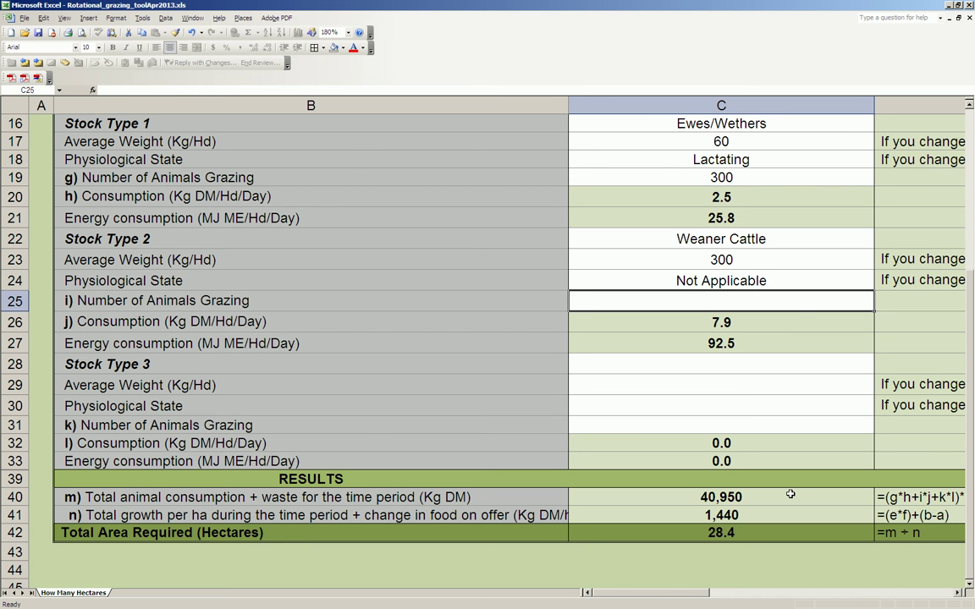
type("50")
key("Return")
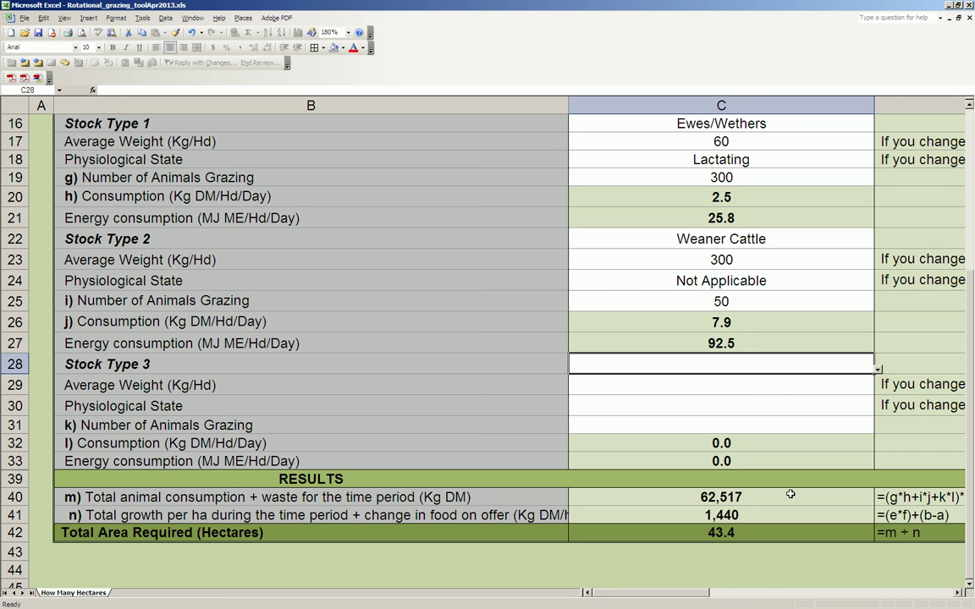
- Review the calculator's entries and total area required, and return to the planner's main menu
left_click(692, 301)
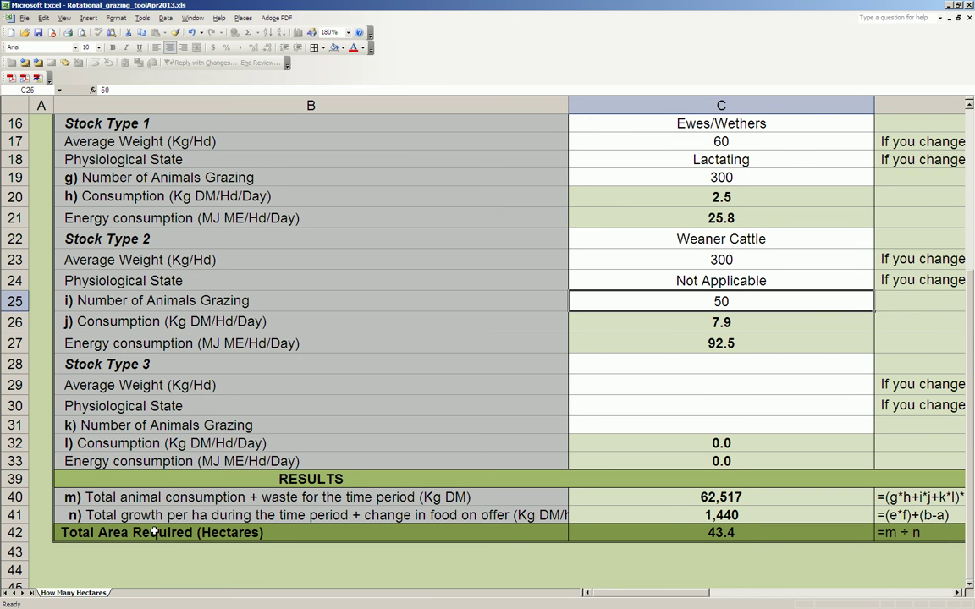
scroll(587, 515, "up", 5)
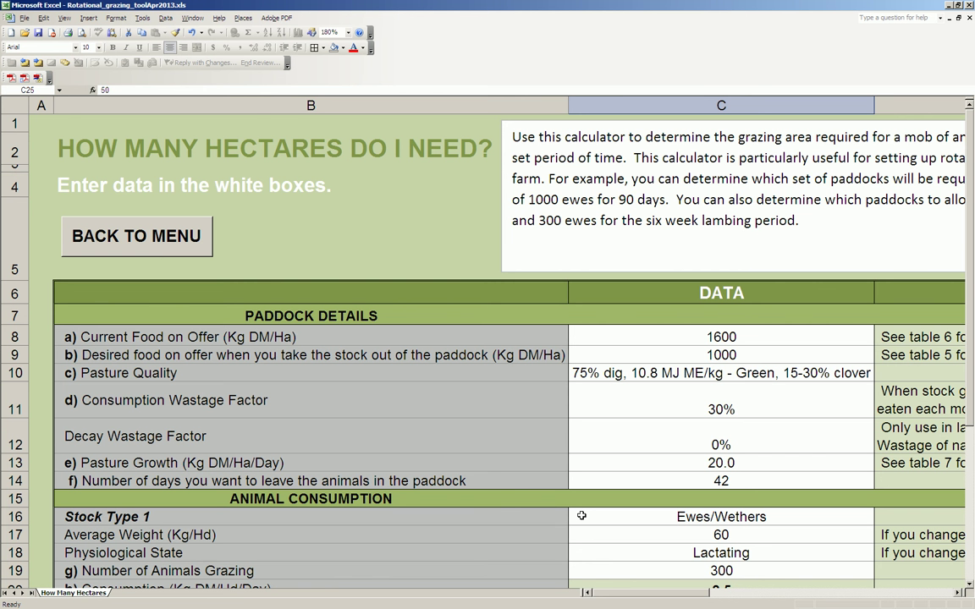
left_click(156, 253)
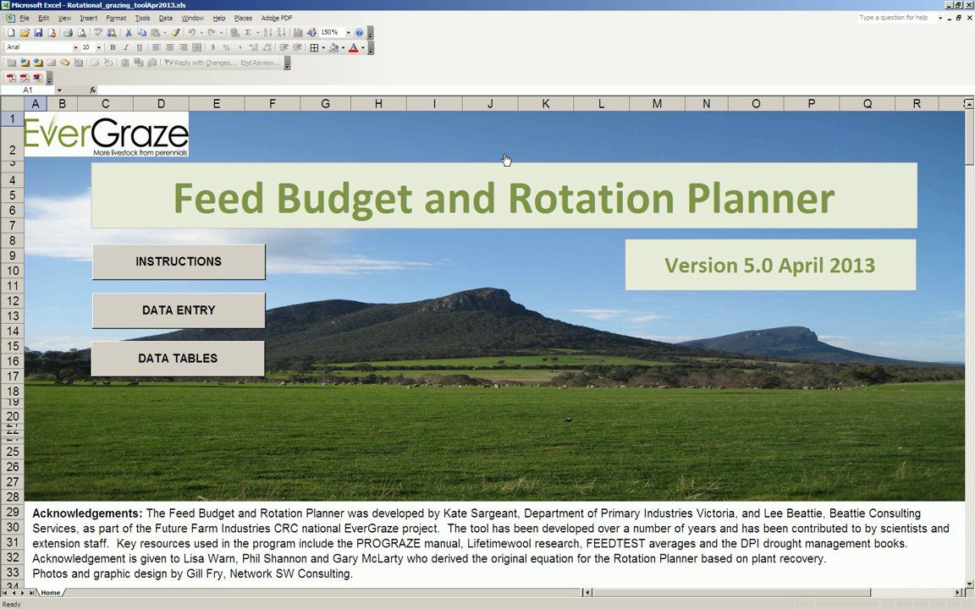